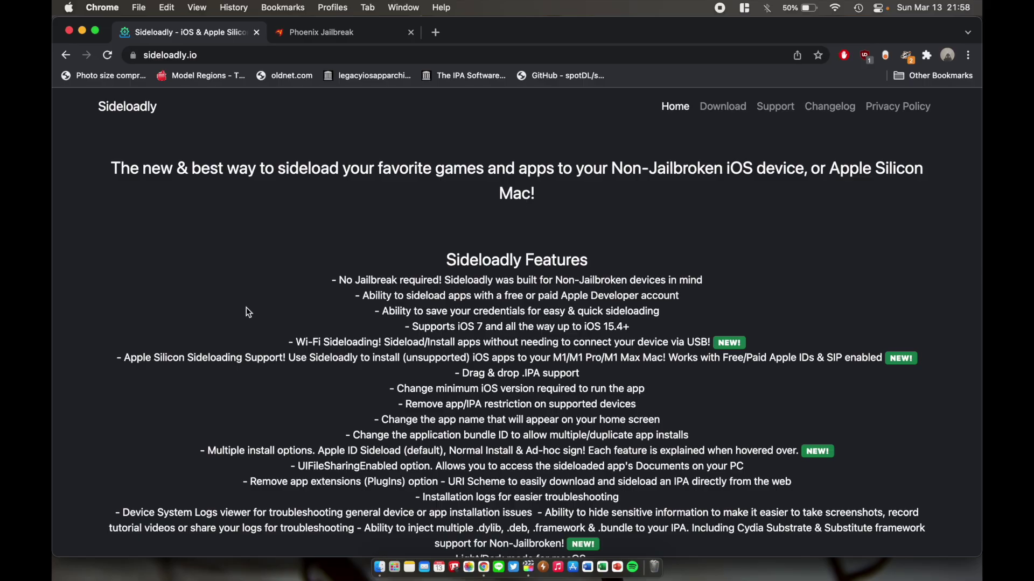
# Step: Scroll to the Download Sideloadly buttons, then switch to the phoenixpwn.com Phoenix Jailbreak page
pyautogui.scroll(-10, 246, 308)
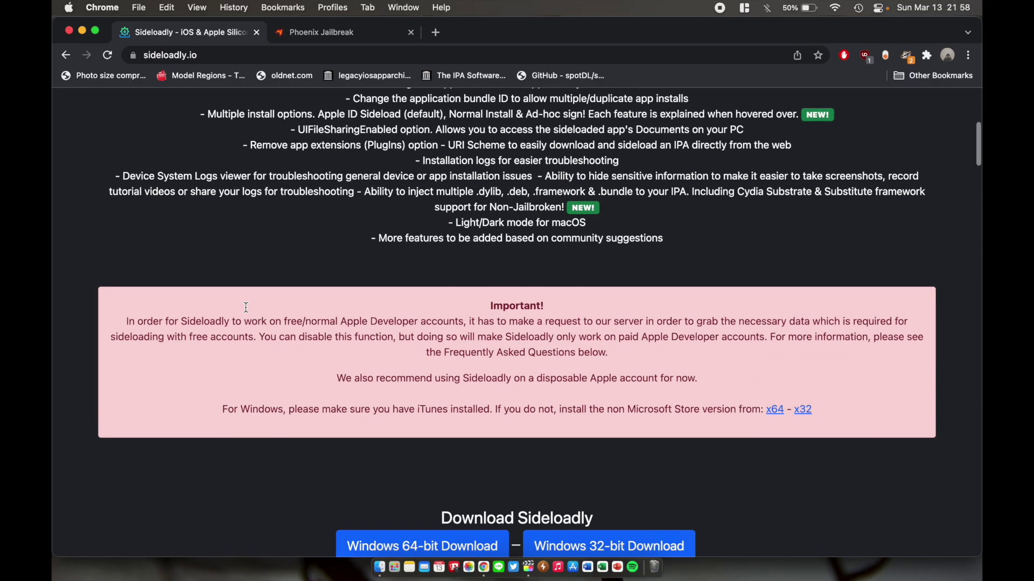
pyautogui.scroll(-2, 246, 308)
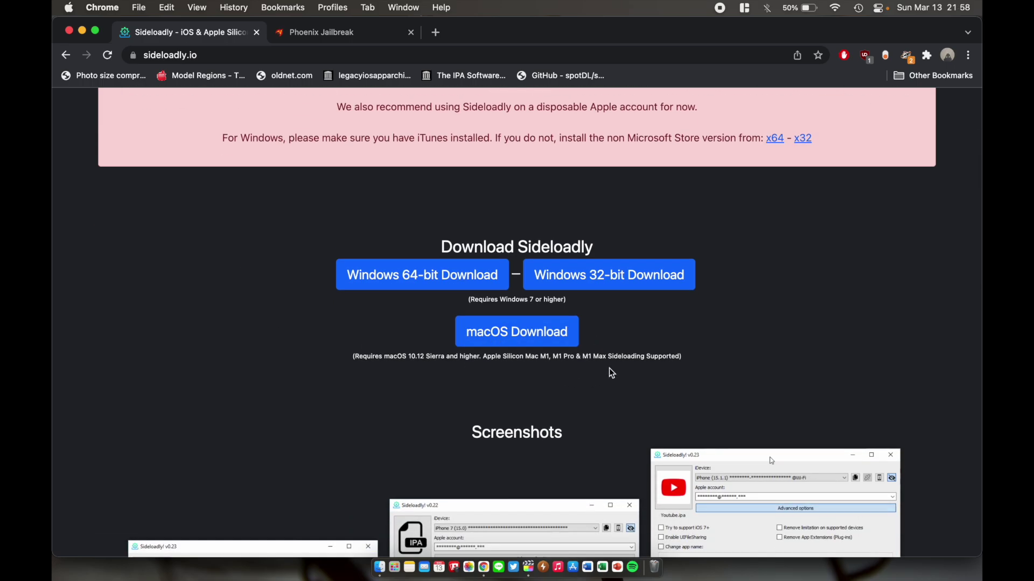
pyautogui.click(340, 39)
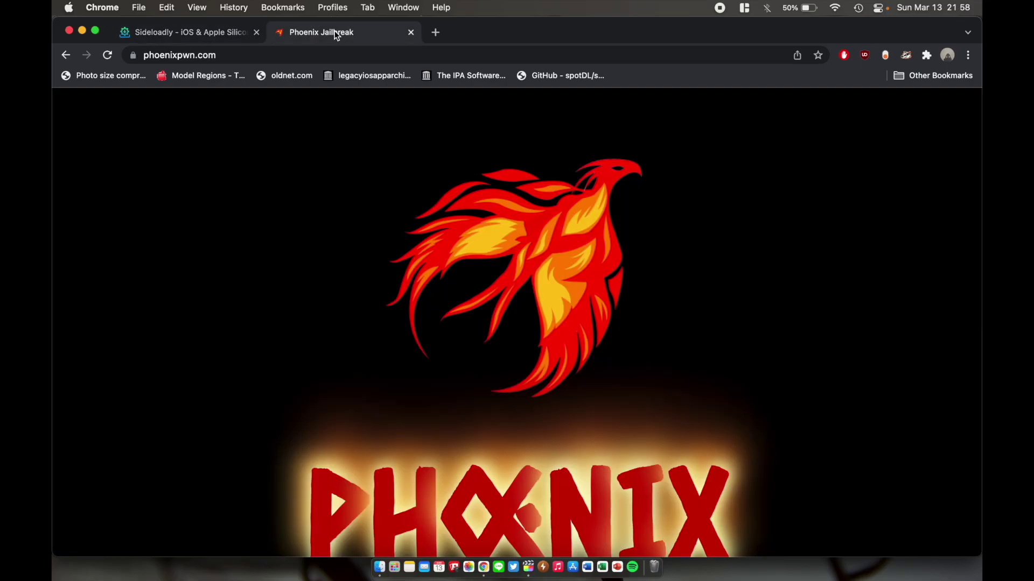
pyautogui.scroll(-5, 396, 244)
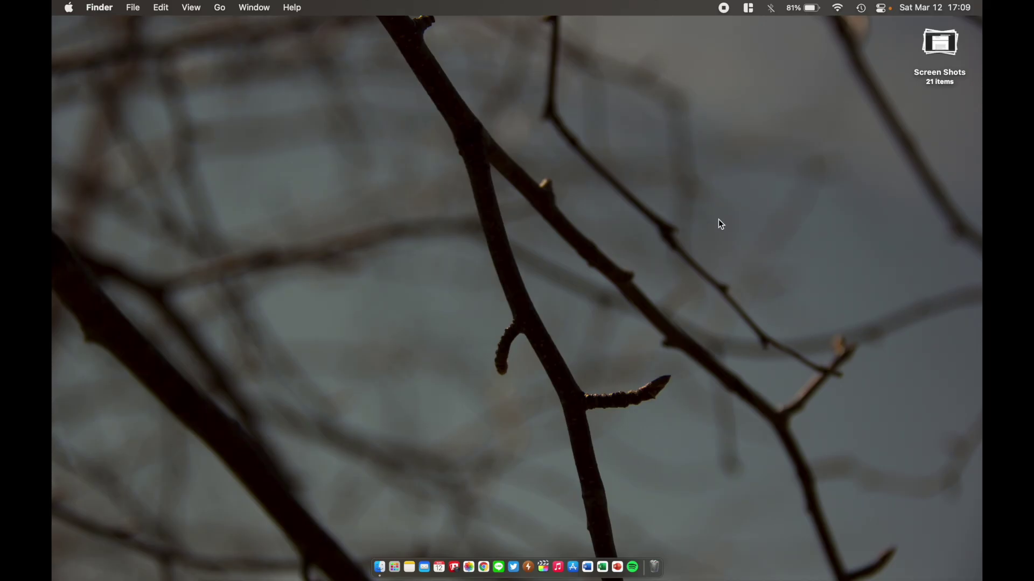
# Step: Launch Sideloadly from the Applications folder with the context-menu Open command
pyautogui.press('shift+super+a')
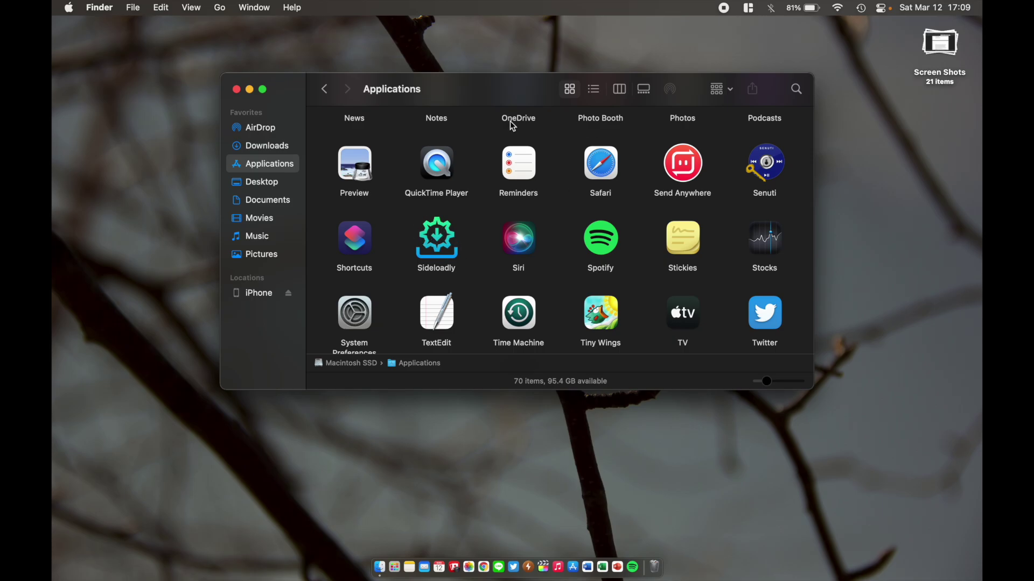
pyautogui.click(441, 237)
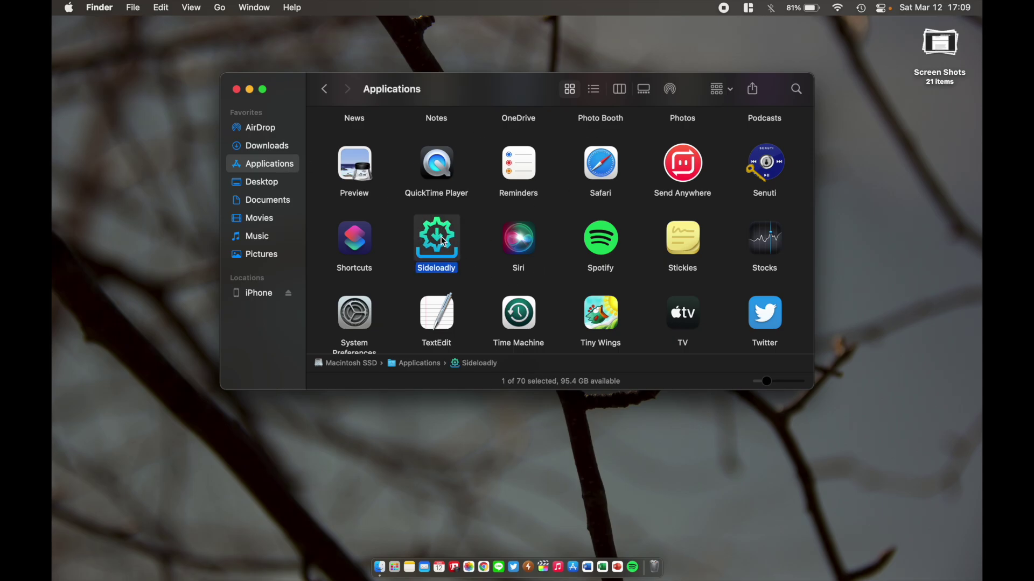
pyautogui.rightClick(441, 236)
pyautogui.click(480, 246)
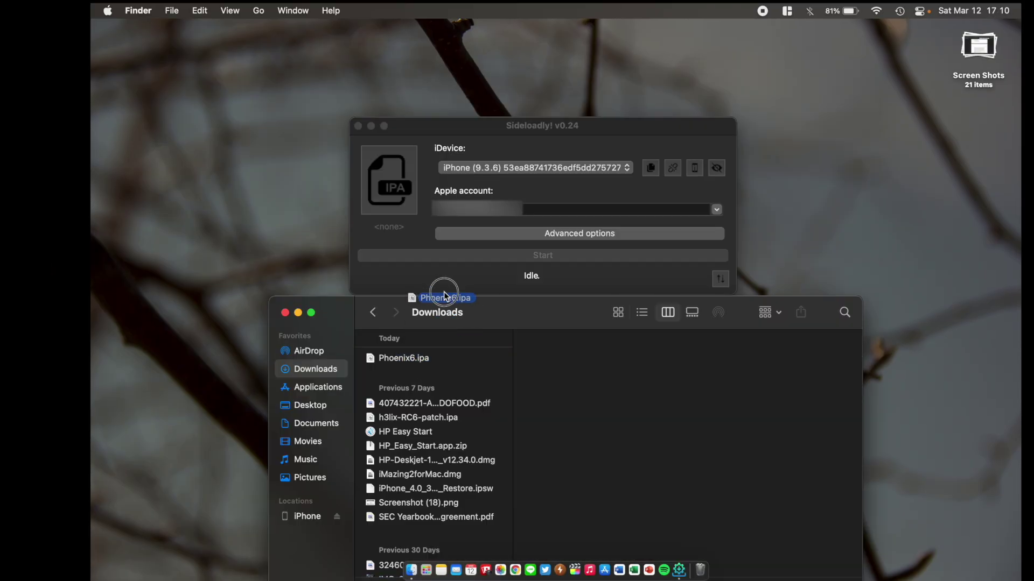
# Step: Load Phoenix6.ipa into Sideloadly and start installing it on the iPhone
pyautogui.moveTo(440, 302); pyautogui.dragTo(434, 248)
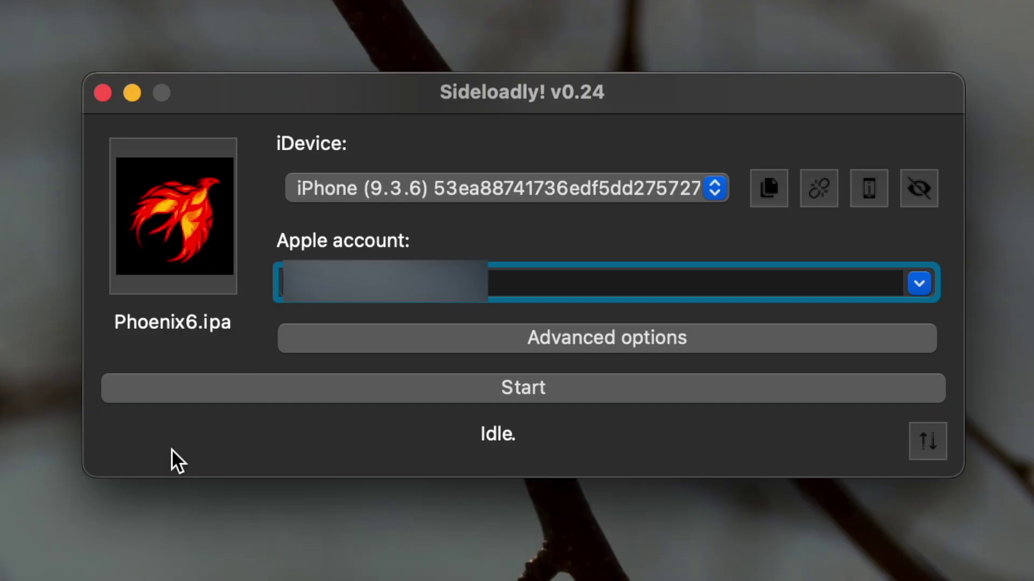
pyautogui.click(357, 391)
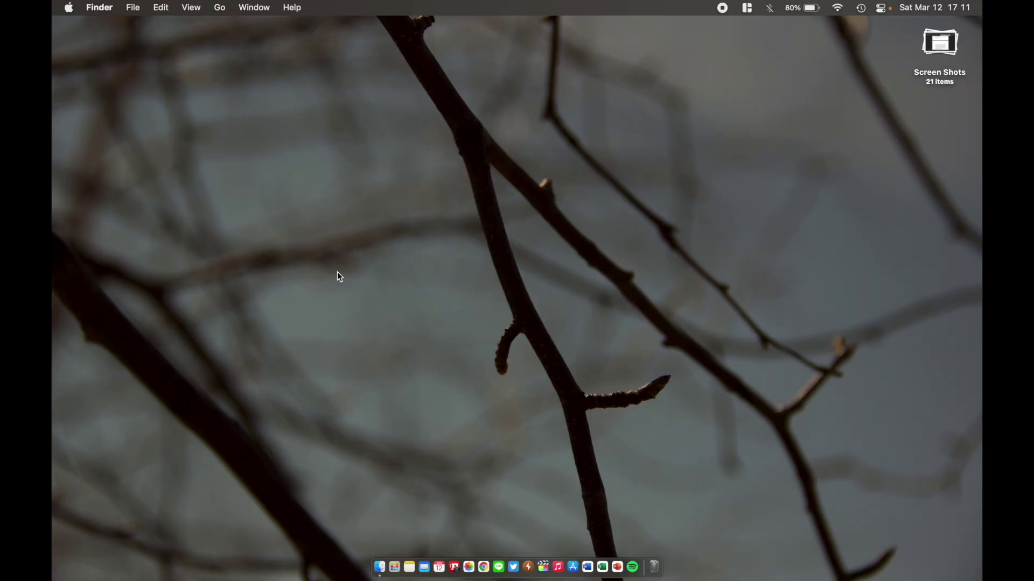
pyautogui.press('super+space')
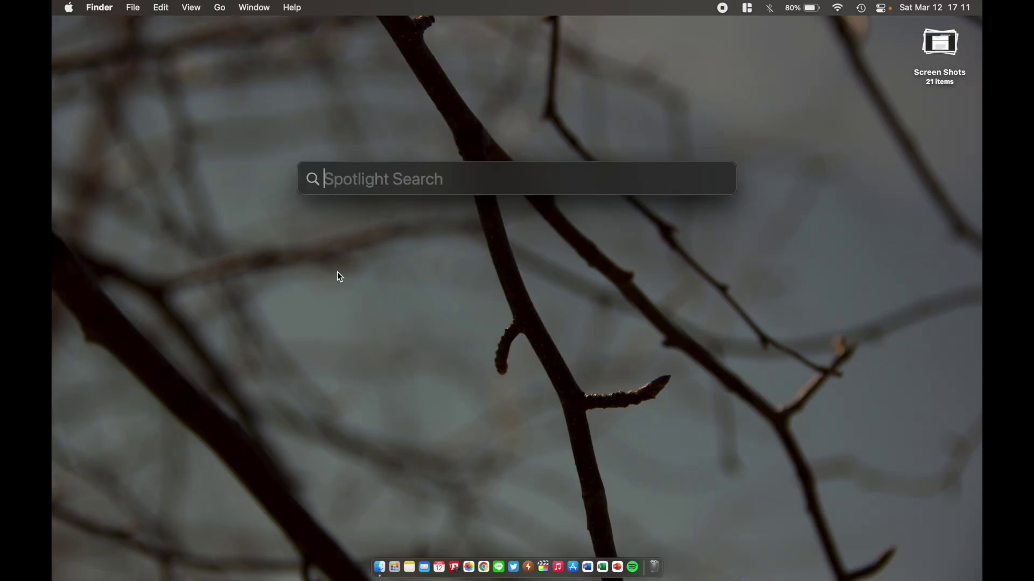
pyautogui.write('so')
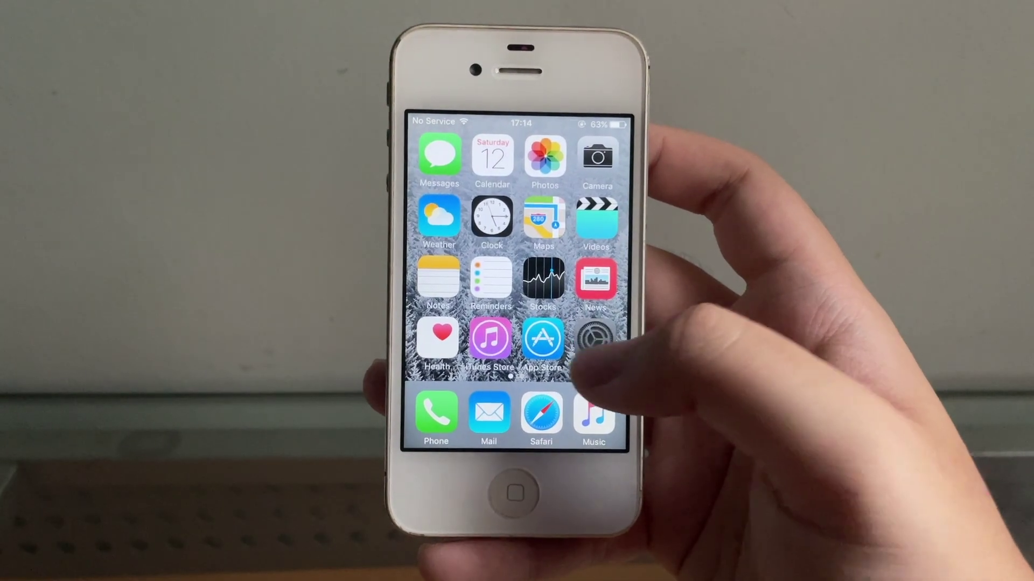
# Step: Go to Settings > General > Device Management on the iPhone
pyautogui.click(585, 345)
pyautogui.scroll(-3, 593, 377)
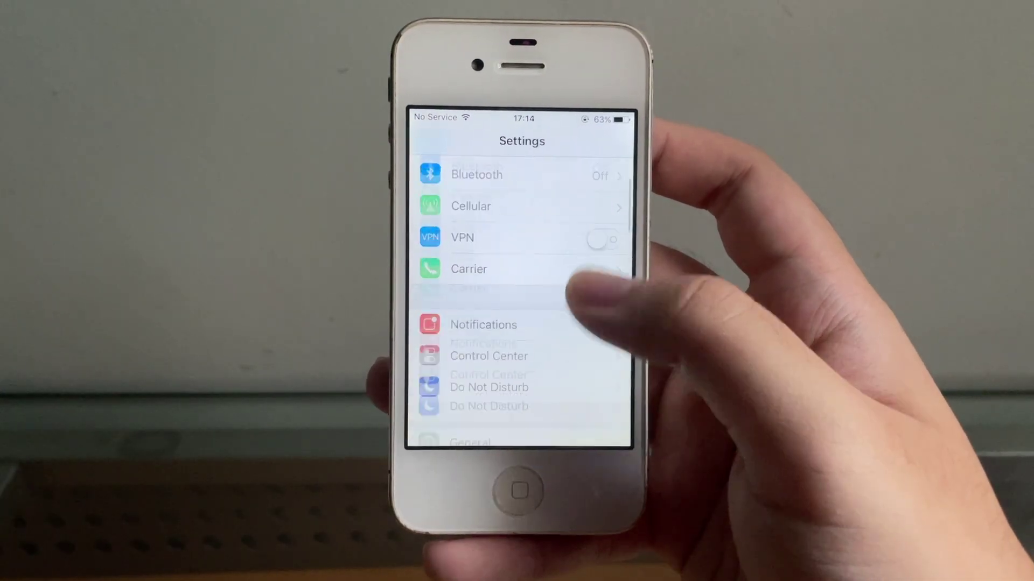
pyautogui.click(582, 337)
pyautogui.scroll(-10, 581, 350)
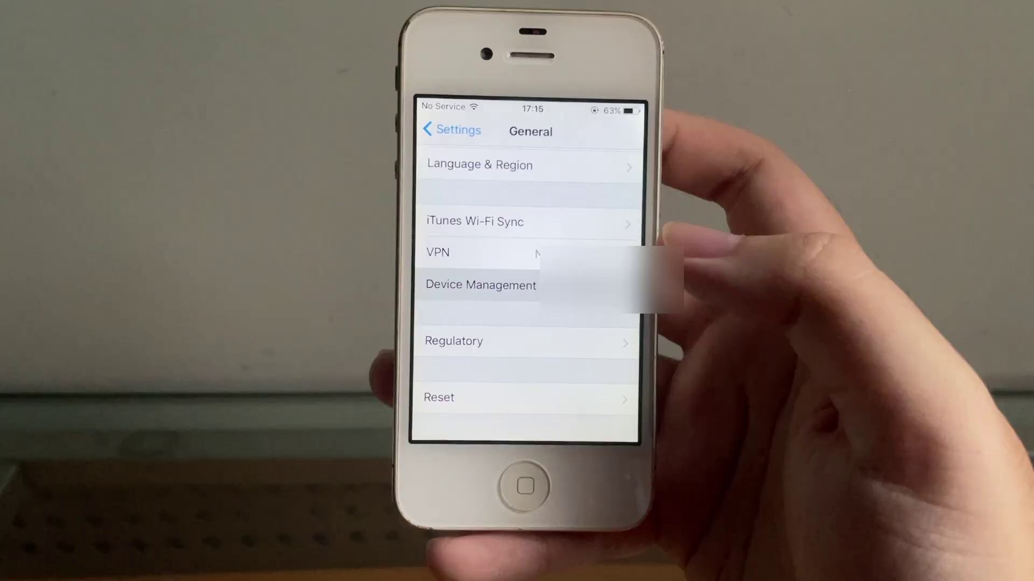
pyautogui.click(533, 288)
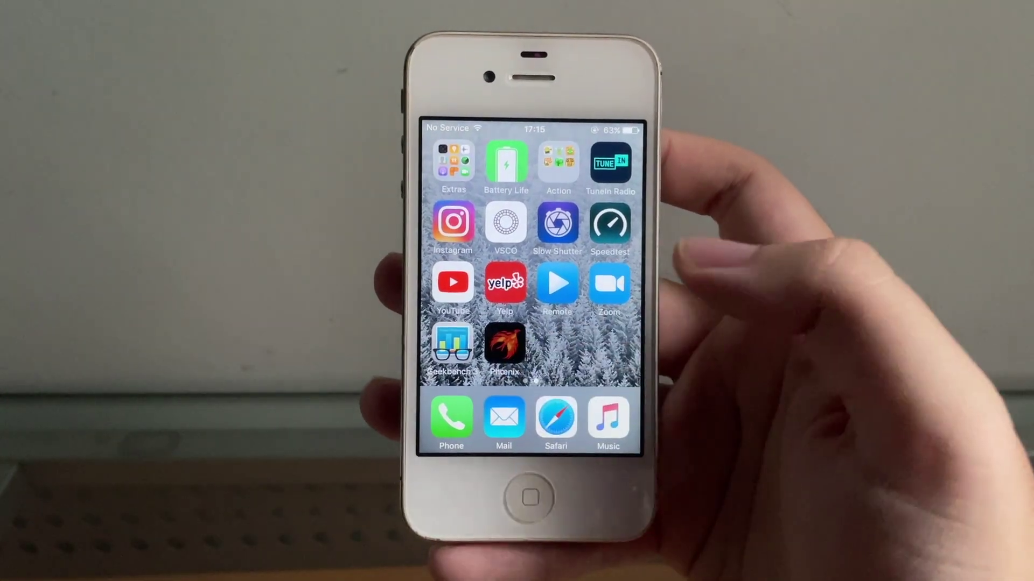
# Step: Launch Phoenix, skip the free mixtape ad, and reach the Install Cydia screen
pyautogui.click(504, 345)
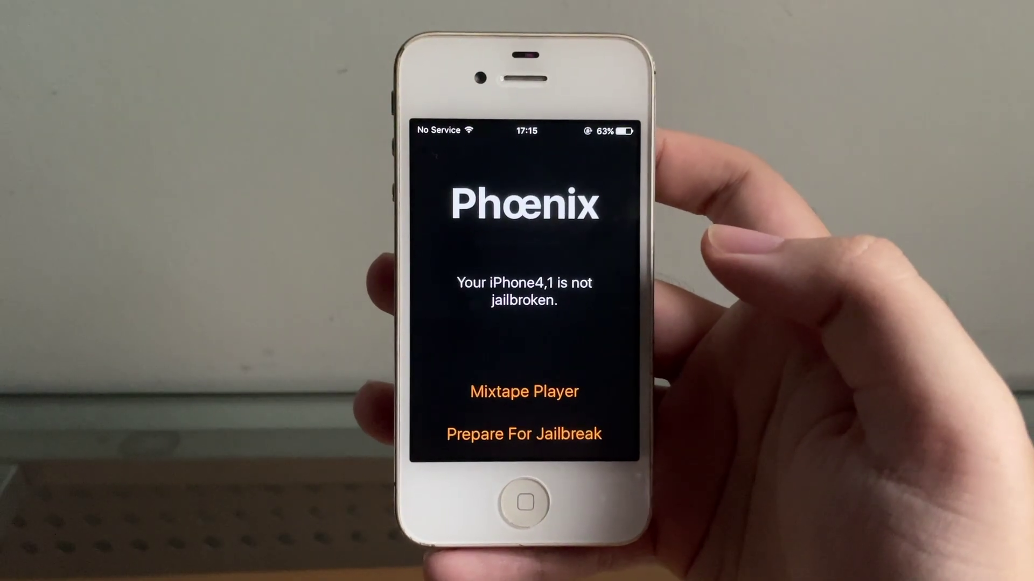
pyautogui.click(533, 430)
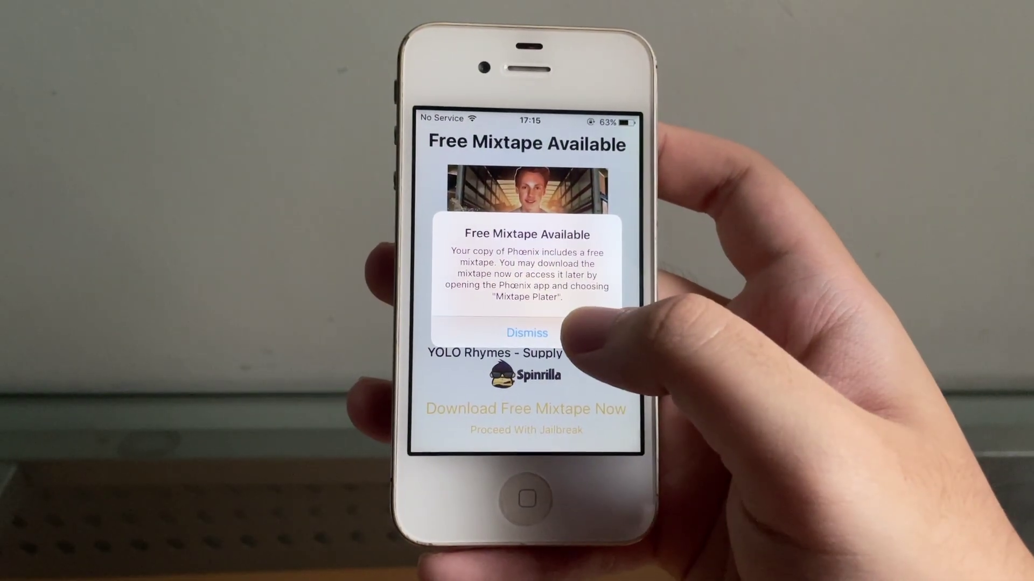
pyautogui.click(560, 333)
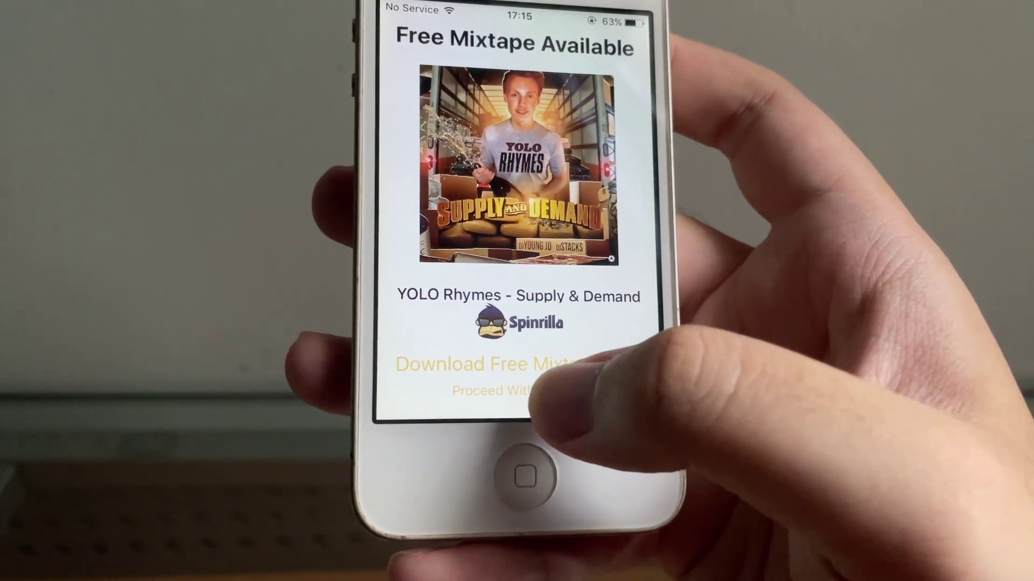
pyautogui.click(533, 391)
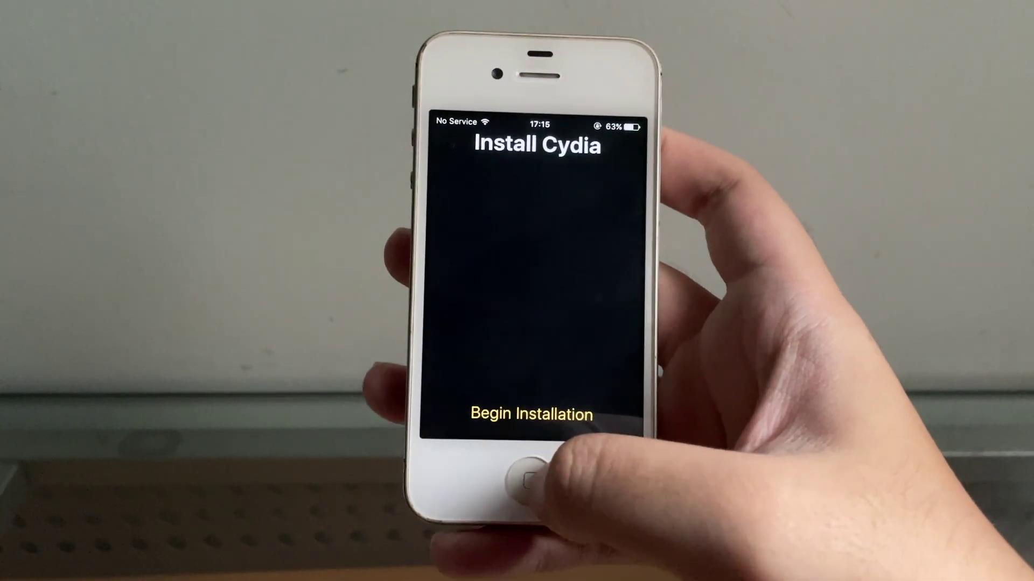
# Step: Close Phoenix from the app switcher and delete the Phoenix app from the home screen
pyautogui.click(529, 480)
pyautogui.doubleClick(530, 482)
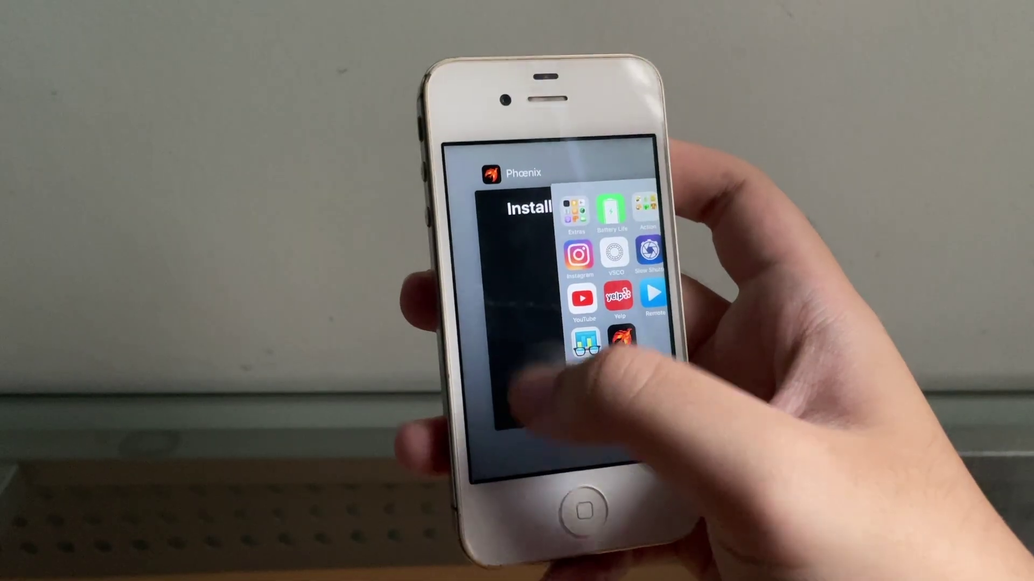
pyautogui.click(608, 323)
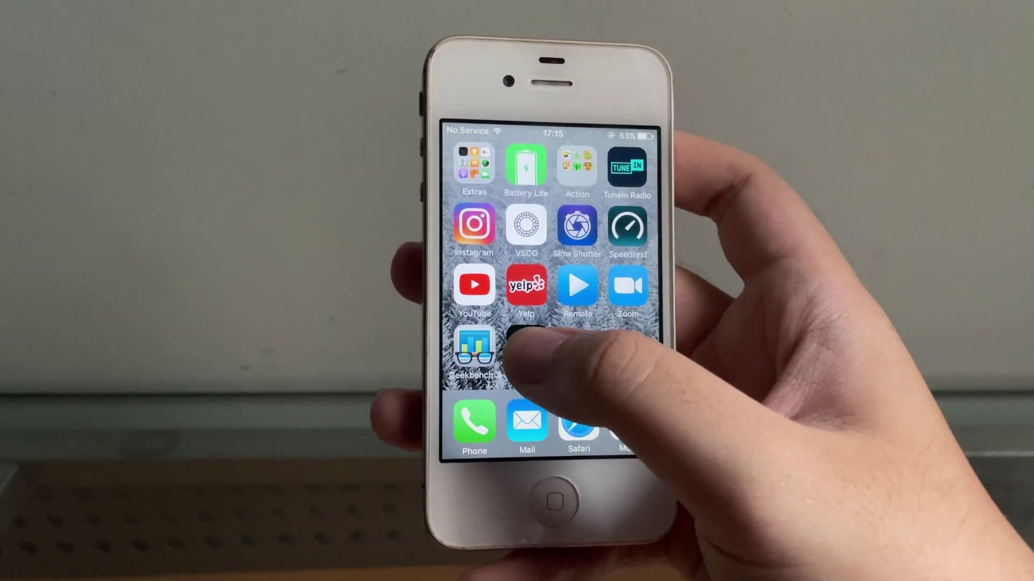
pyautogui.click(525, 347)
pyautogui.click(511, 329)
pyautogui.click(584, 390)
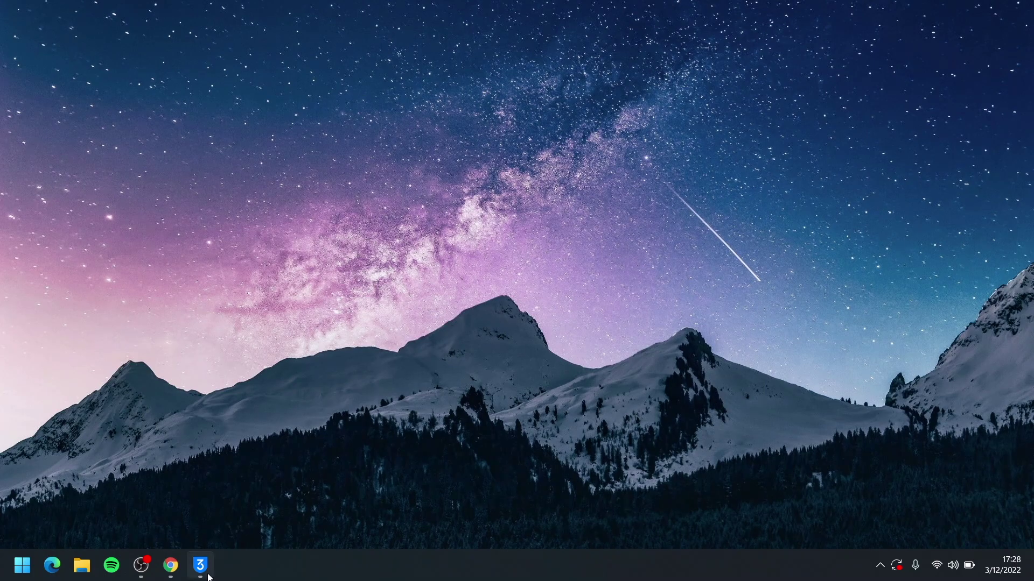
# Step: Start the Phoenix 5.0 jailbreak in 3uTools' Jailbreak tool for the iOS 9.3.6 iPhone 4S
pyautogui.click(209, 477)
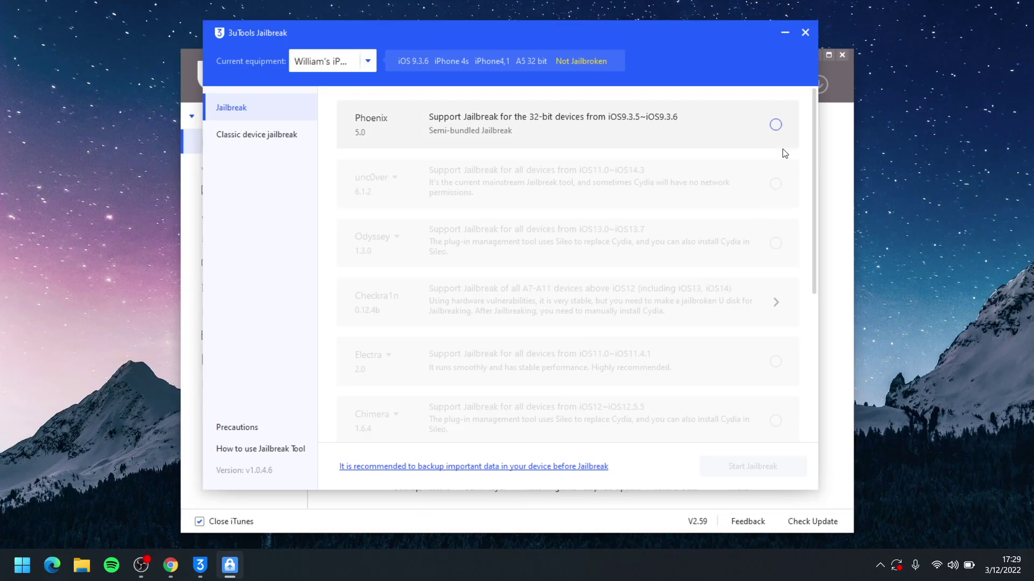
pyautogui.click(775, 125)
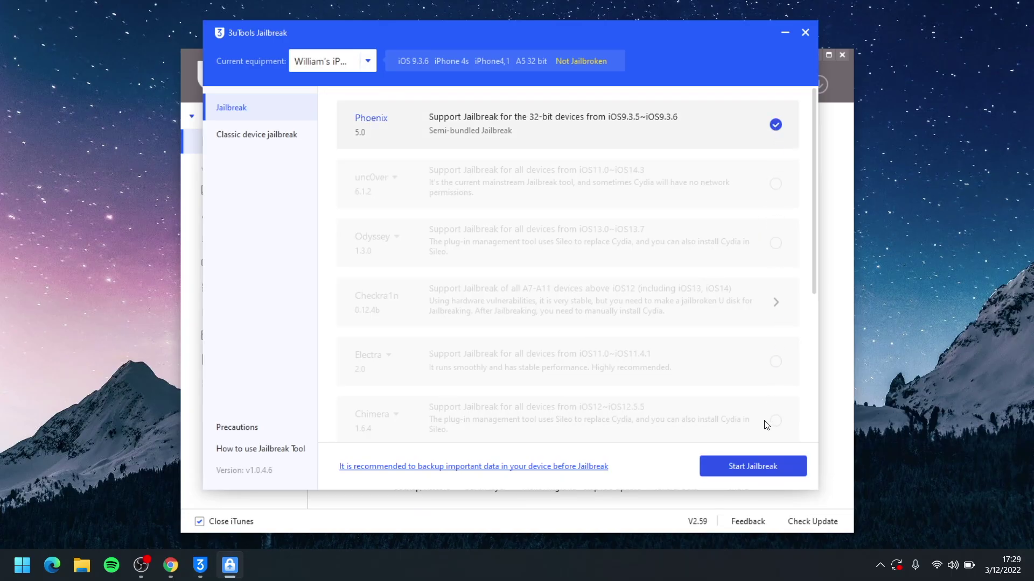
pyautogui.click(729, 468)
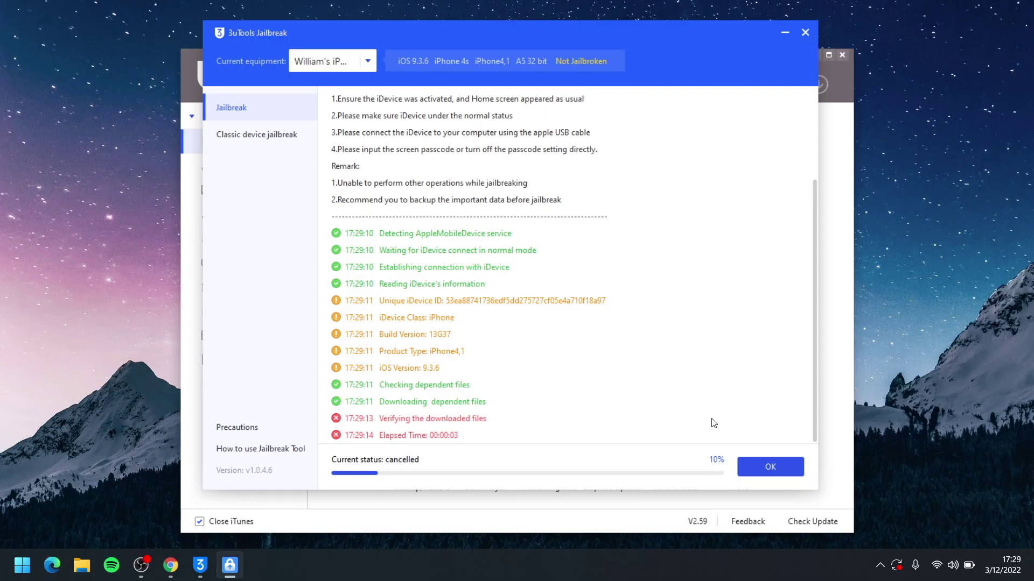
# Step: Dismiss the cancelled 3uTools result and download Phoenix6.ipa from phoenixpwn.com in Chrome
pyautogui.click(790, 468)
pyautogui.click(163, 568)
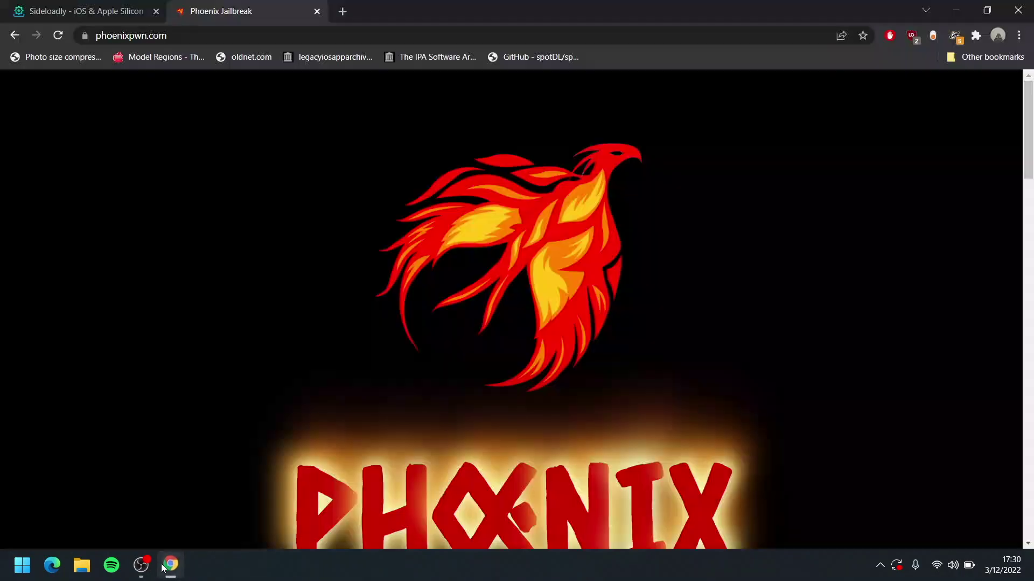
pyautogui.click(133, 7)
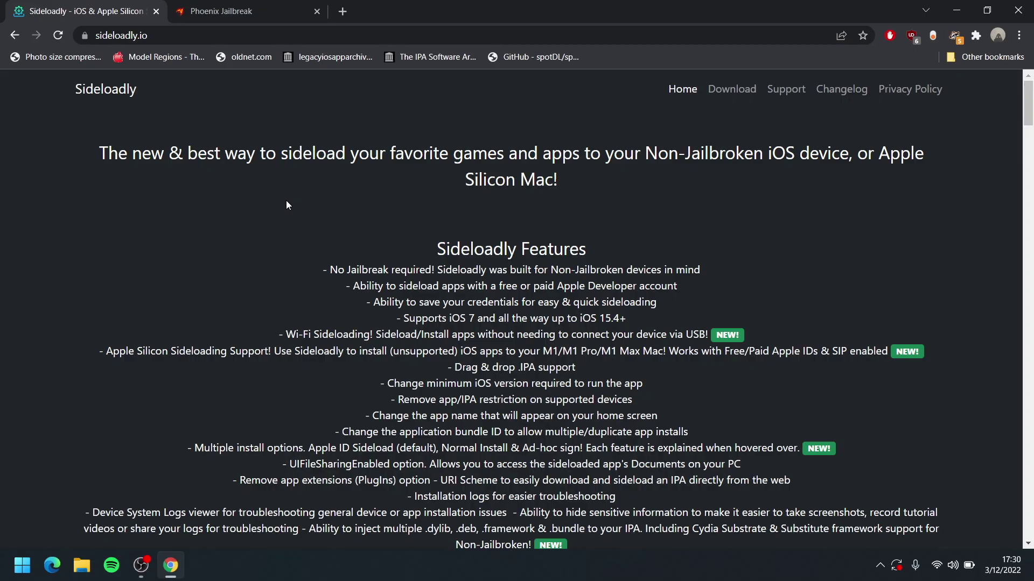
pyautogui.click(266, 8)
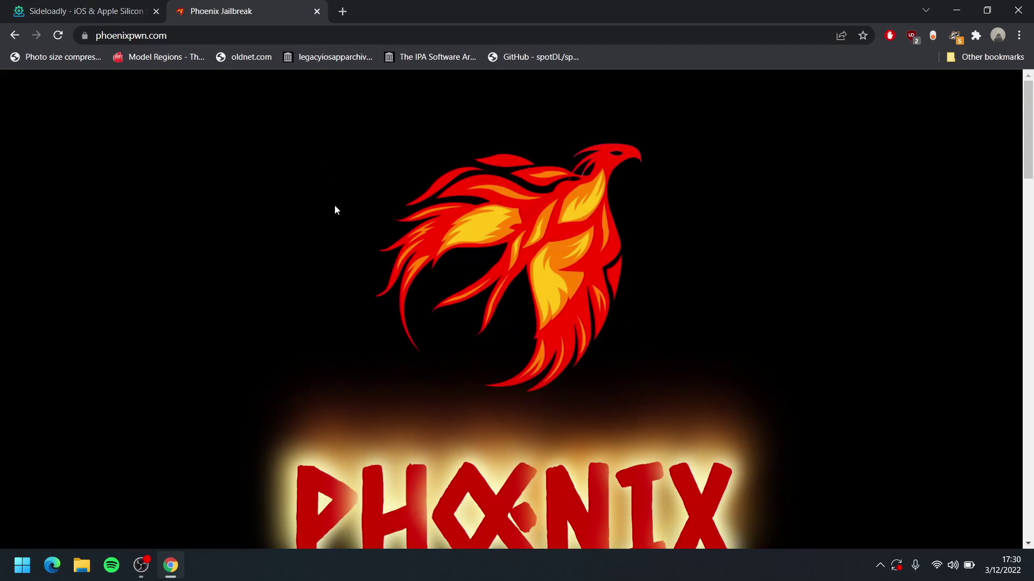
pyautogui.scroll(-5, 334, 204)
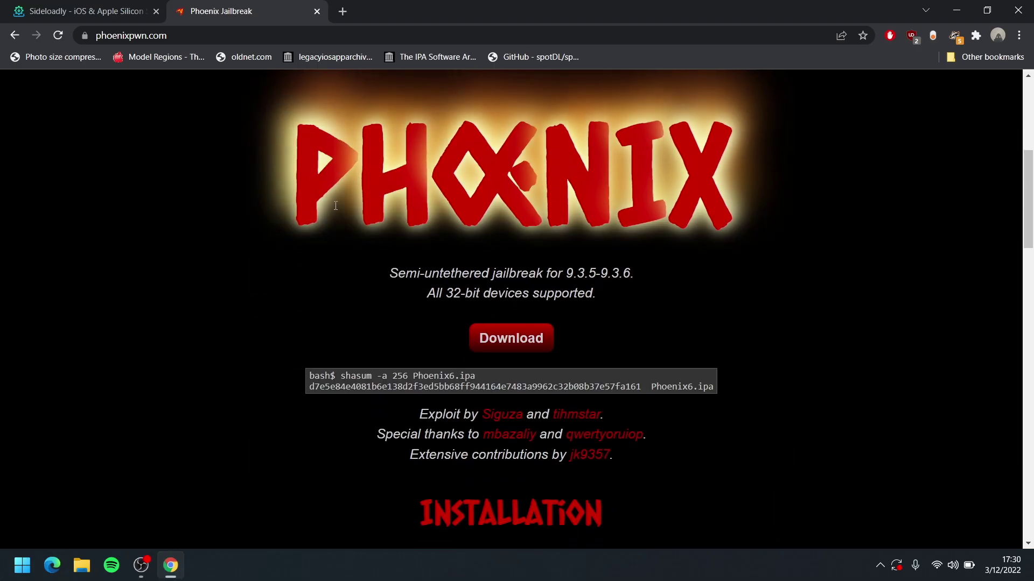
pyautogui.click(490, 351)
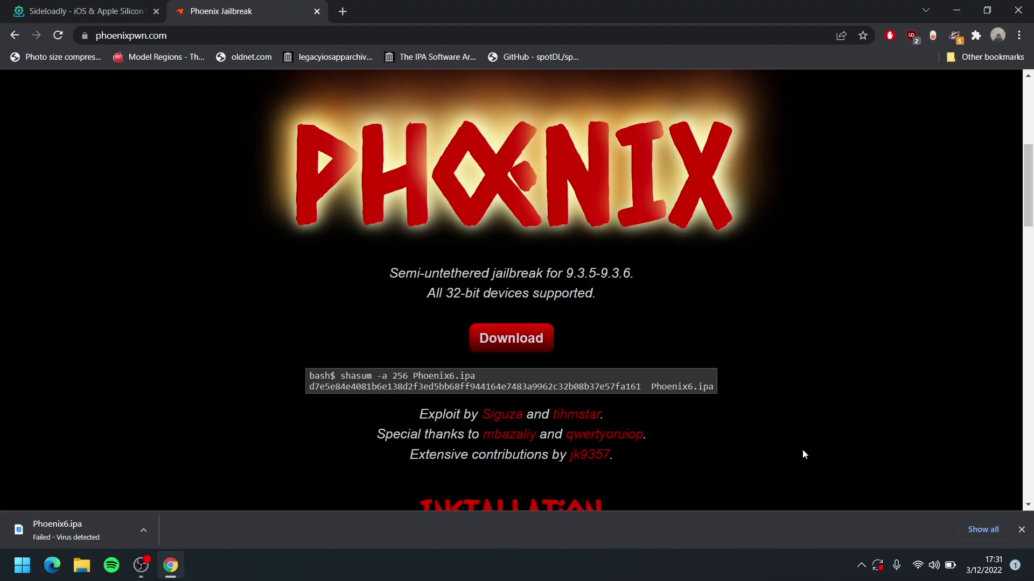
# Step: Find Windows Security through Start search and open its Virus & threat protection page
pyautogui.press('super')
pyautogui.write('word')
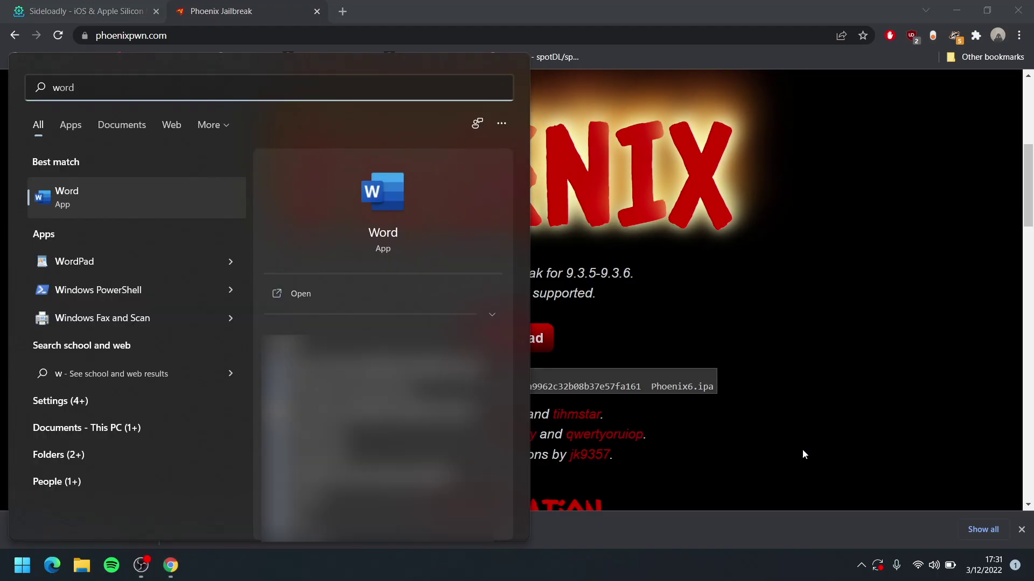
pyautogui.press('BackSpace')
pyautogui.press('BackSpace')
pyautogui.press('BackSpace')
pyautogui.write('indows se')
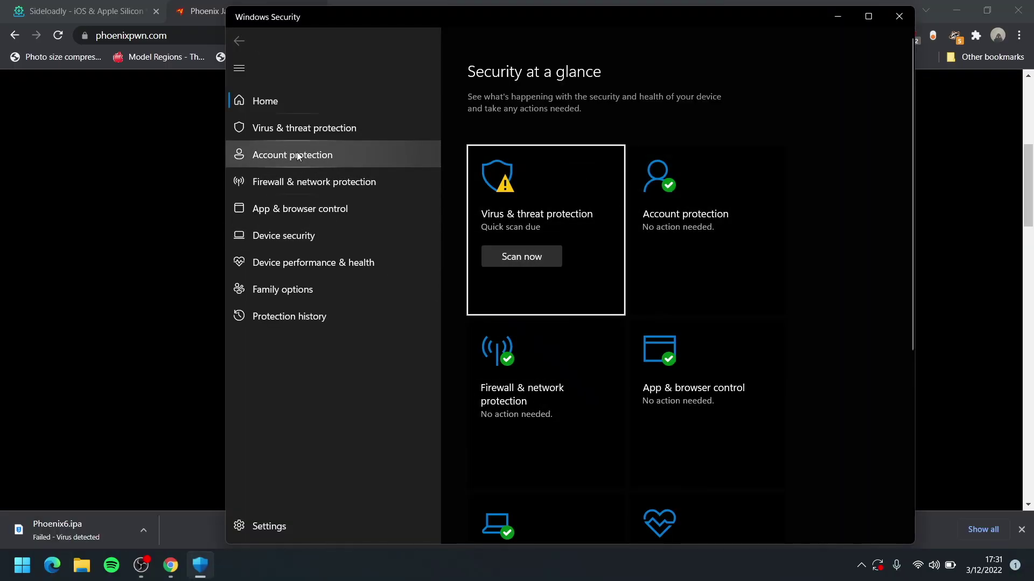
pyautogui.click(301, 128)
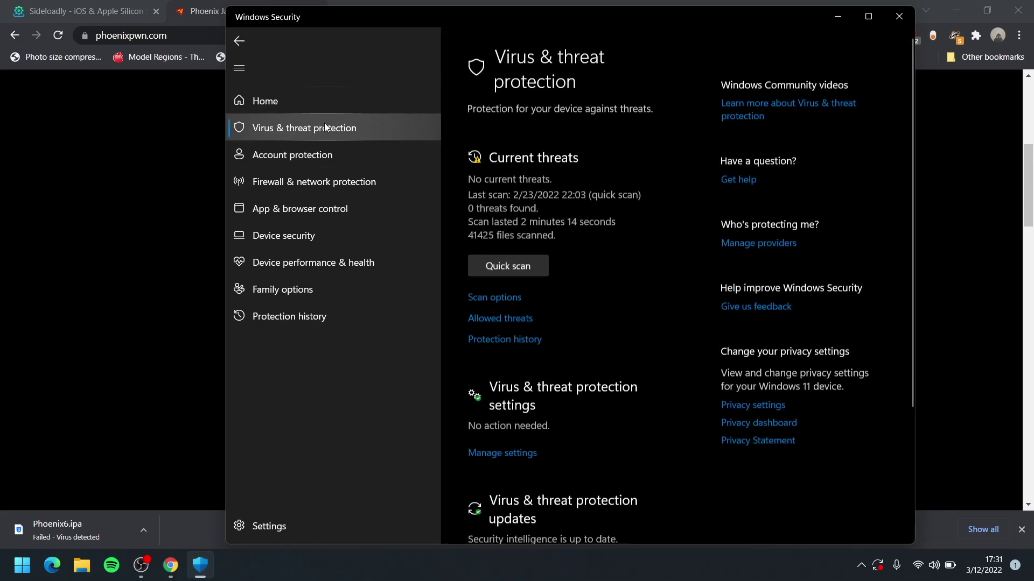
pyautogui.scroll(-2, 741, 289)
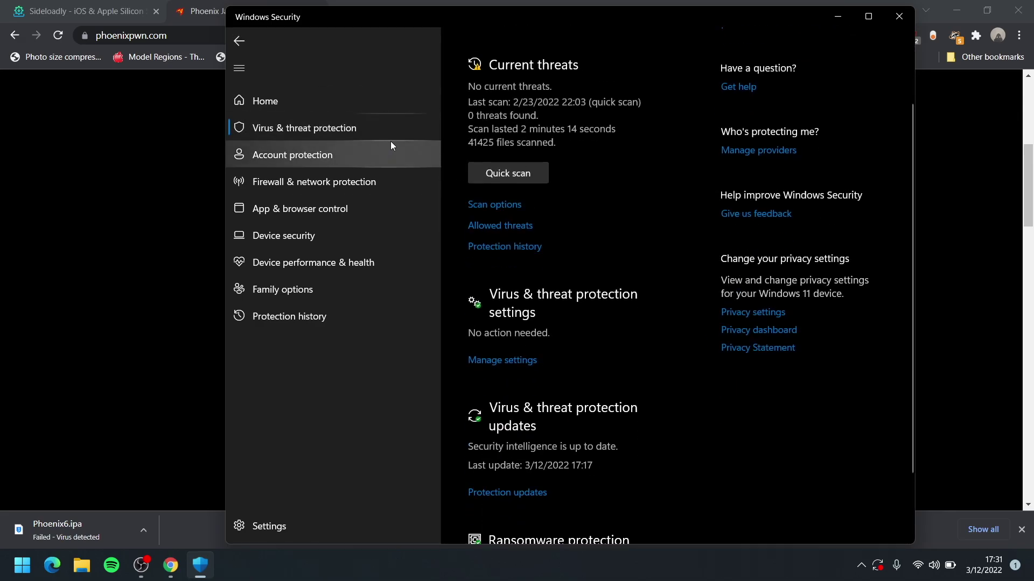
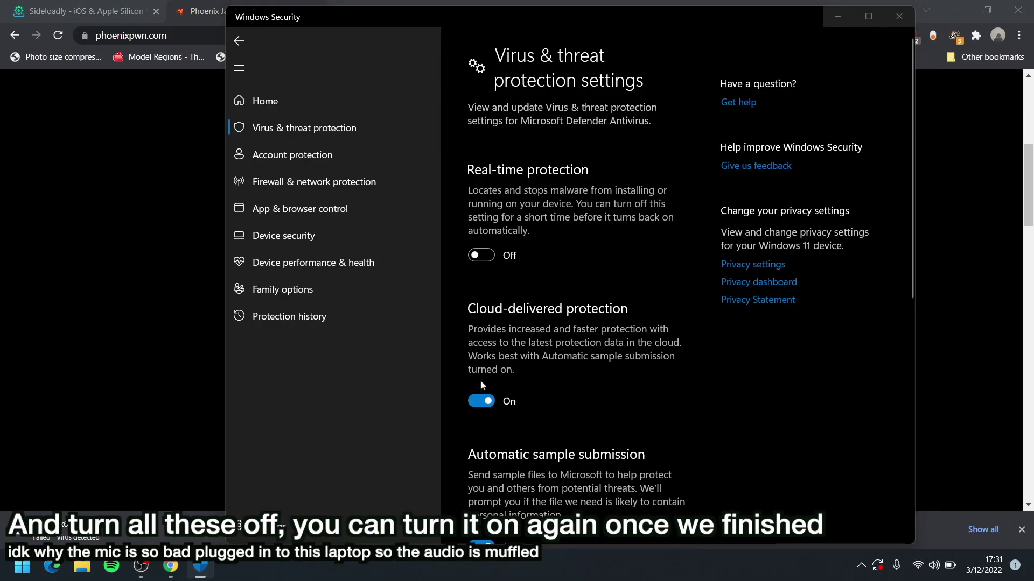
# Step: Switch to the Sideloadly website in Chrome and scroll down its page
pyautogui.scroll(-3, 481, 380)
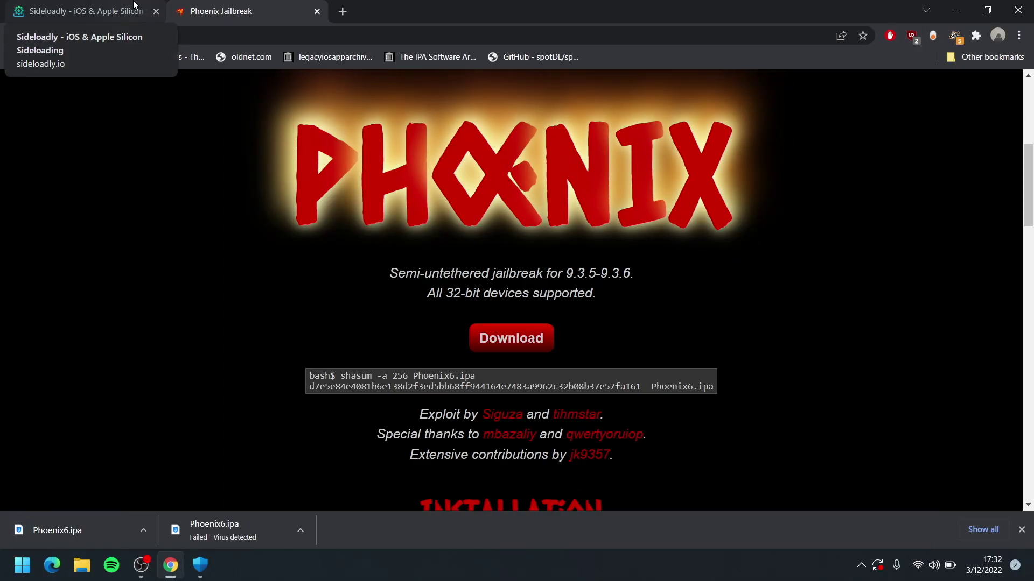
pyautogui.click(134, 6)
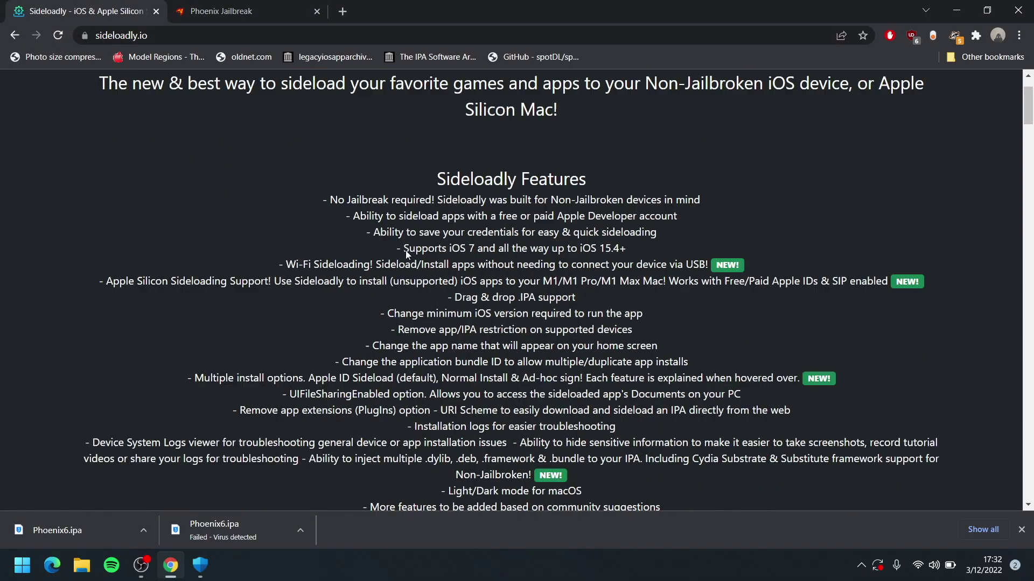
pyautogui.scroll(-12, 407, 253)
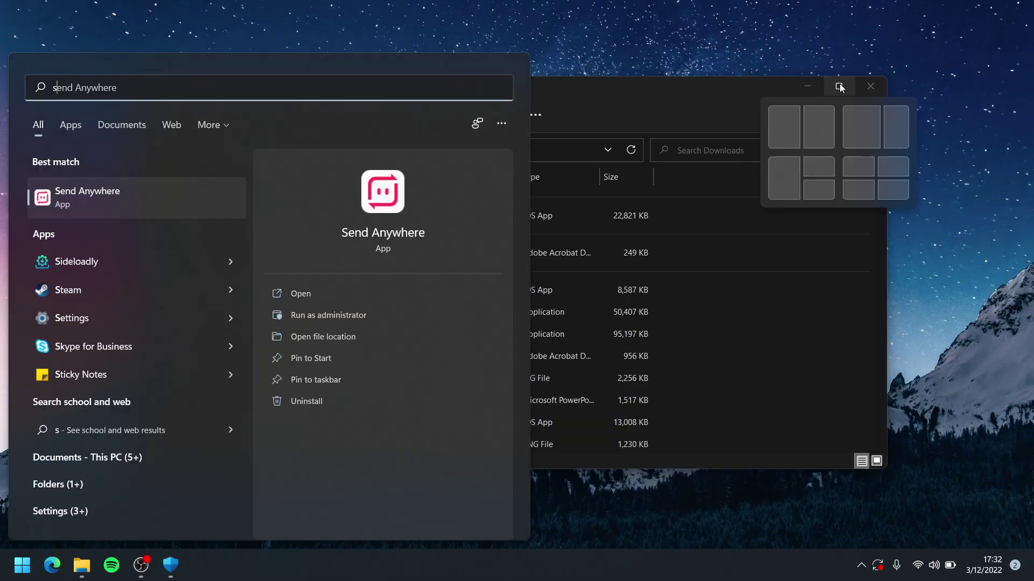
# Step: Launch Sideloadly, drag Phoenix6 from Downloads into the IPA slot and start sideloading
pyautogui.write('ideloadly')
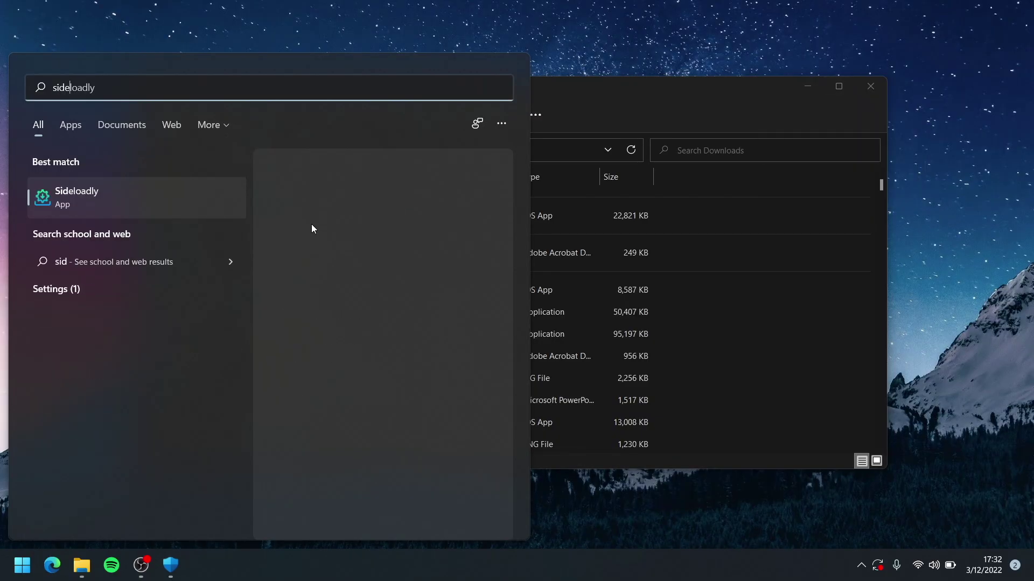
pyautogui.press('Return')
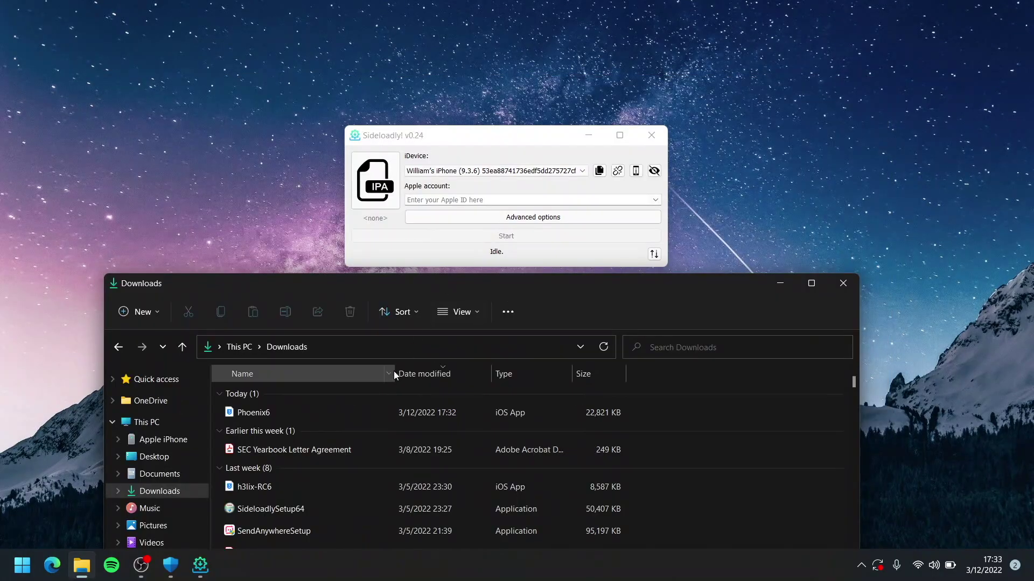
pyautogui.click(393, 411)
pyautogui.moveTo(401, 416); pyautogui.dragTo(434, 237)
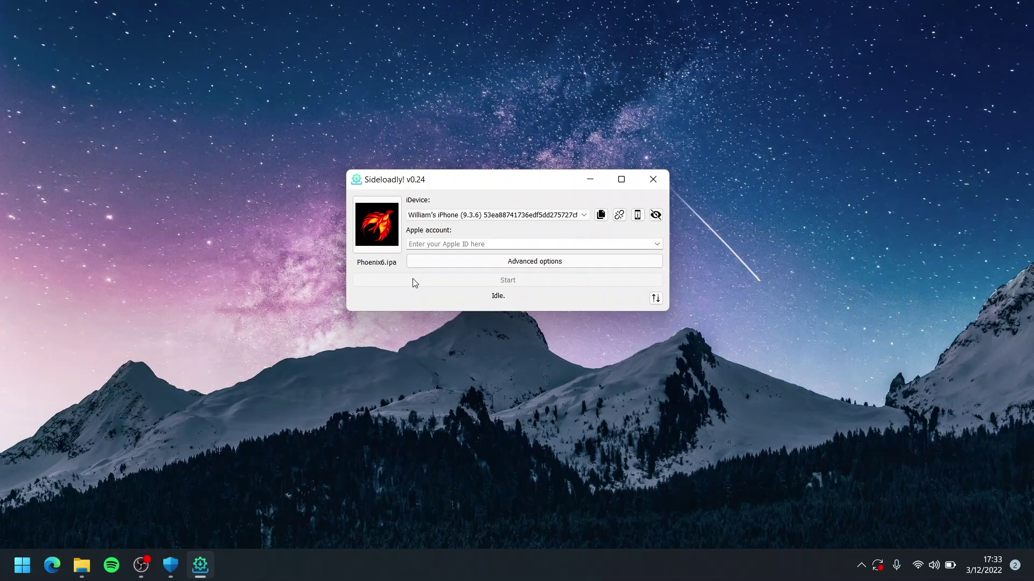
pyautogui.click(413, 279)
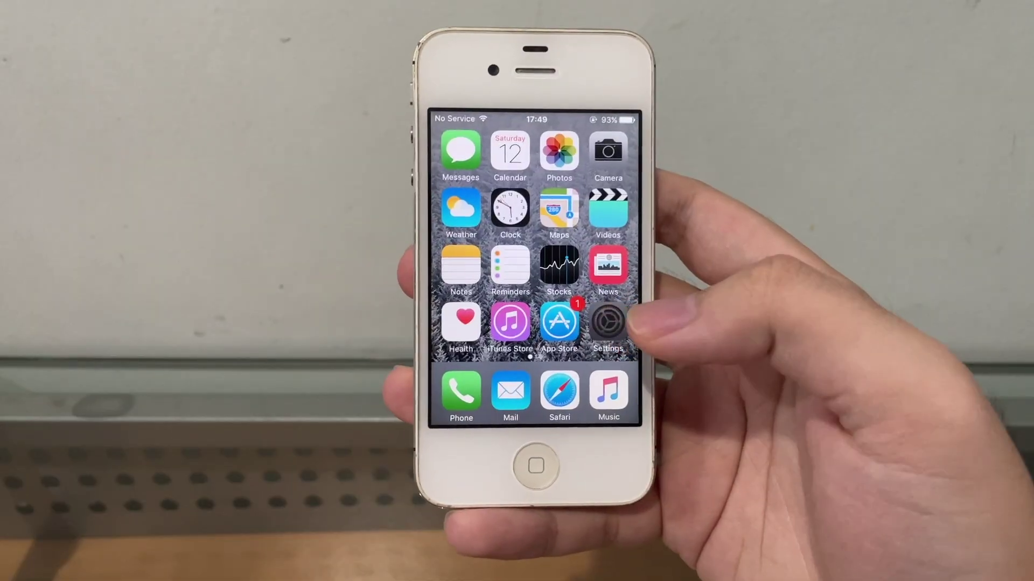
# Step: Trust the Phœnix developer profile in the iPhone's Settings
pyautogui.click(608, 321)
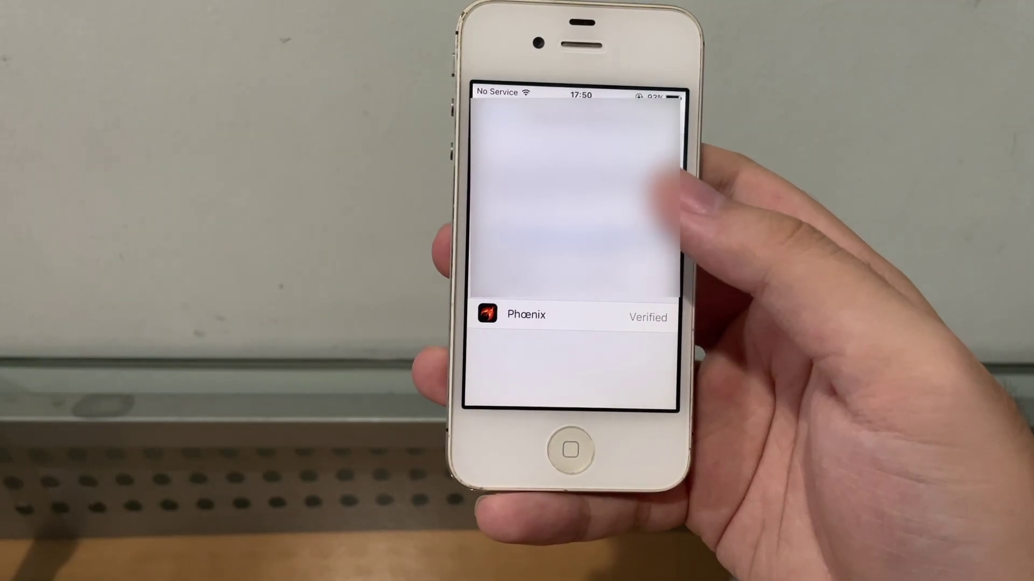
pyautogui.click(611, 307)
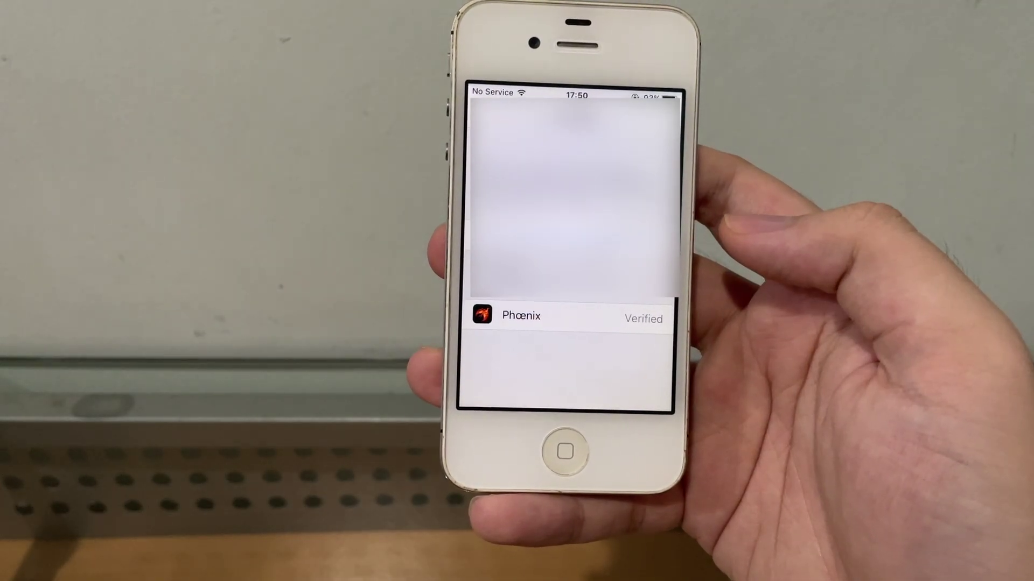
pyautogui.click(564, 451)
# Step: Launch Phœnix from the second home page, accept its terms and proceed with the jailbreak
pyautogui.moveTo(635, 323); pyautogui.dragTo(538, 326)
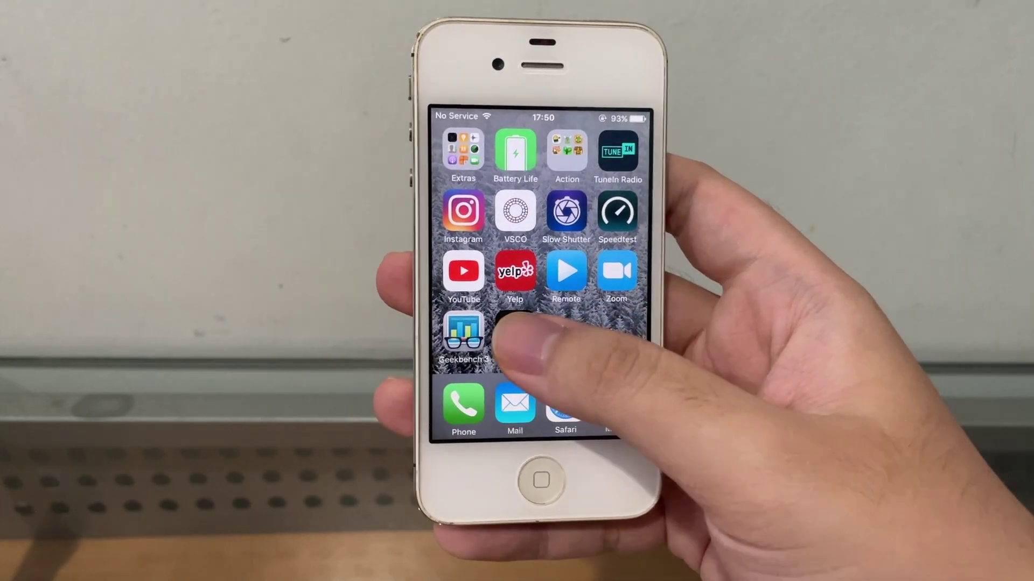
pyautogui.click(514, 332)
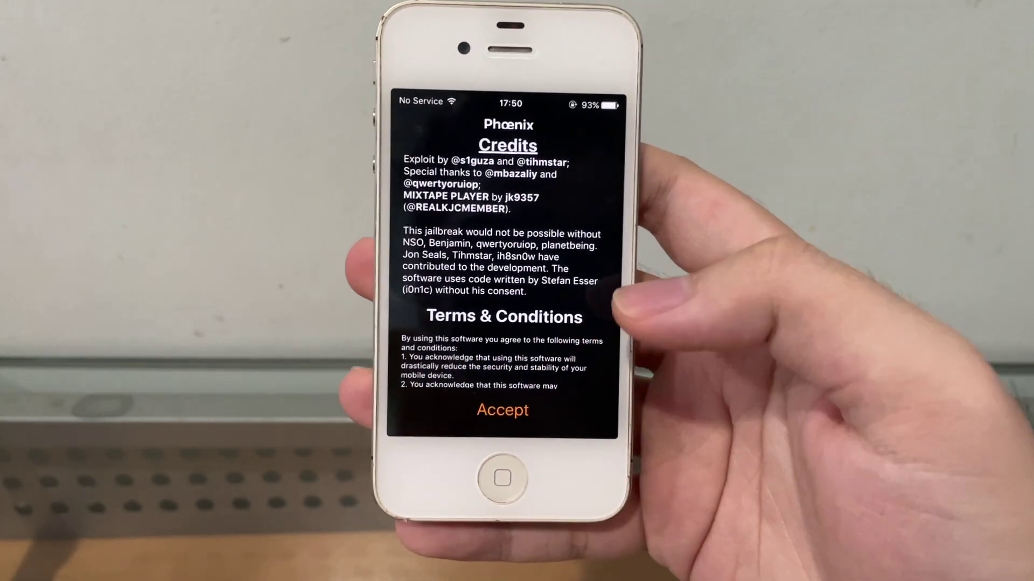
pyautogui.click(503, 406)
pyautogui.click(498, 382)
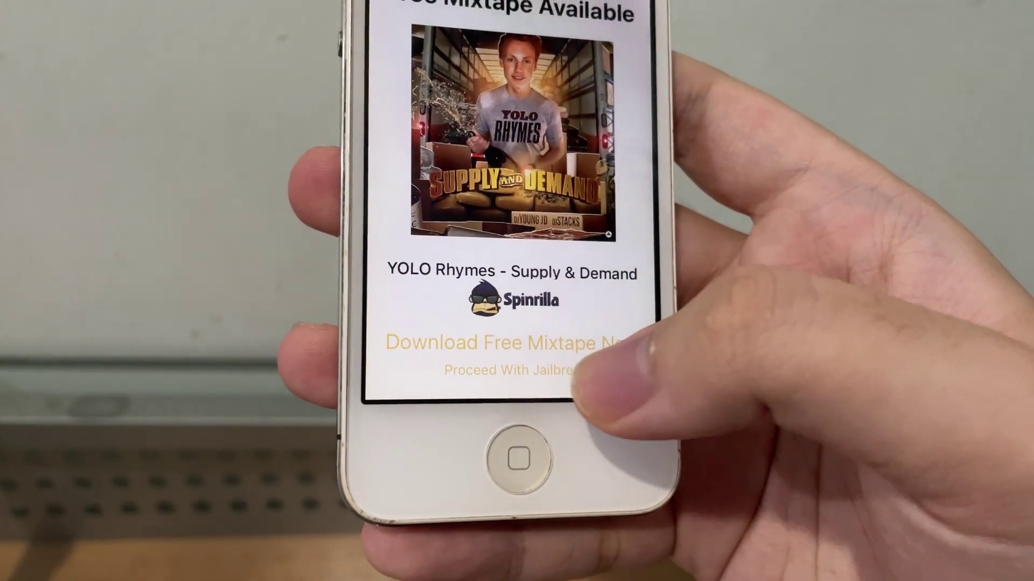
pyautogui.click(550, 372)
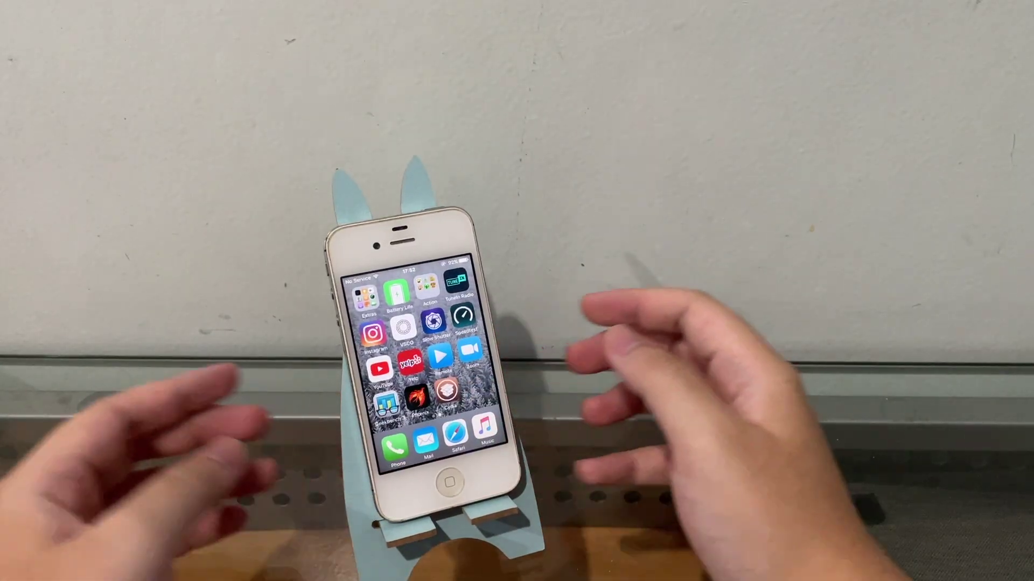
# Step: Launch the newly installed Cydia app from the iPhone home screen
pyautogui.click(446, 391)
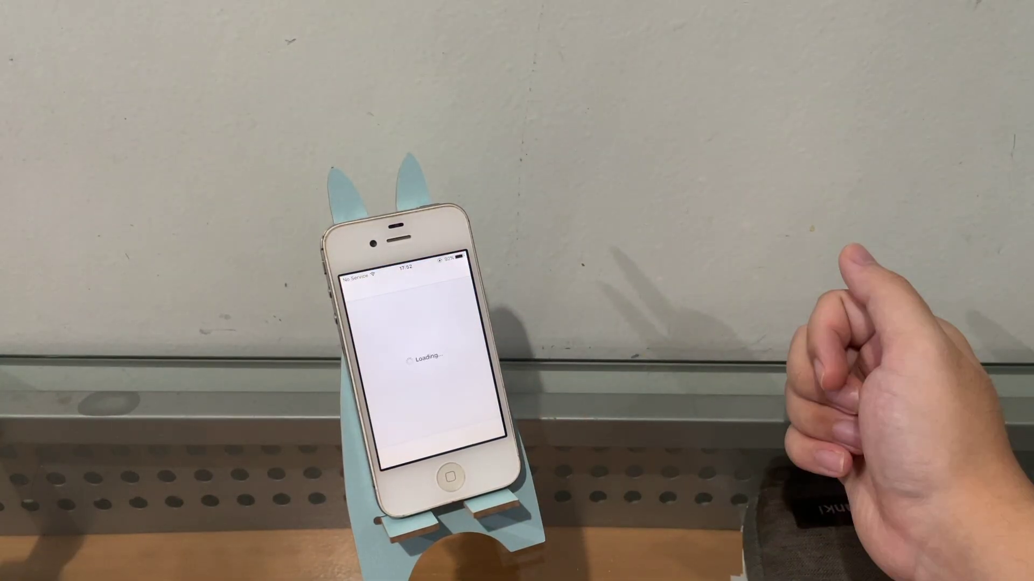